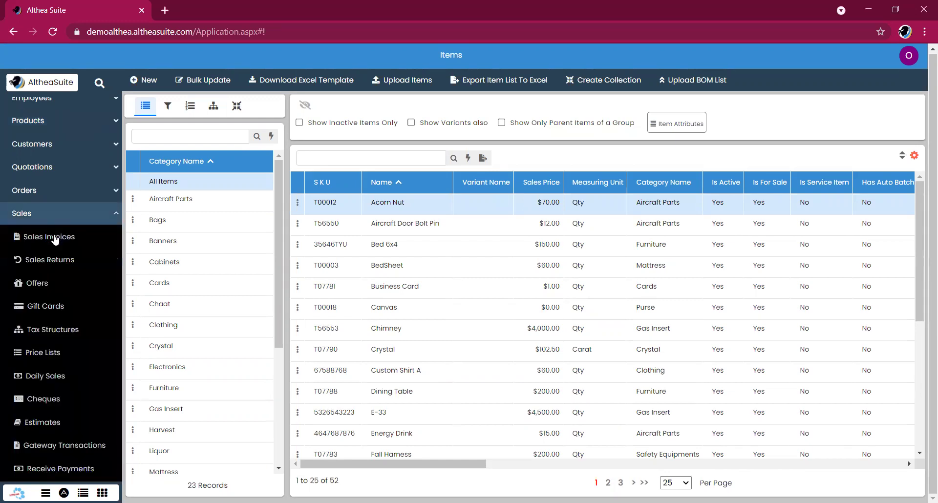
# Create a sales invoice for the fourth listed customer and use the billing address as the shipping address.
pyautogui.click(54, 239)
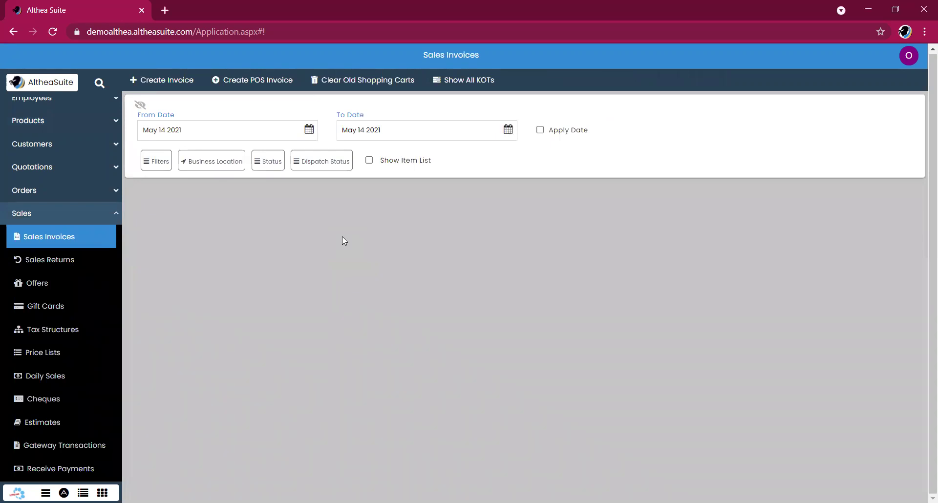
pyautogui.click(171, 78)
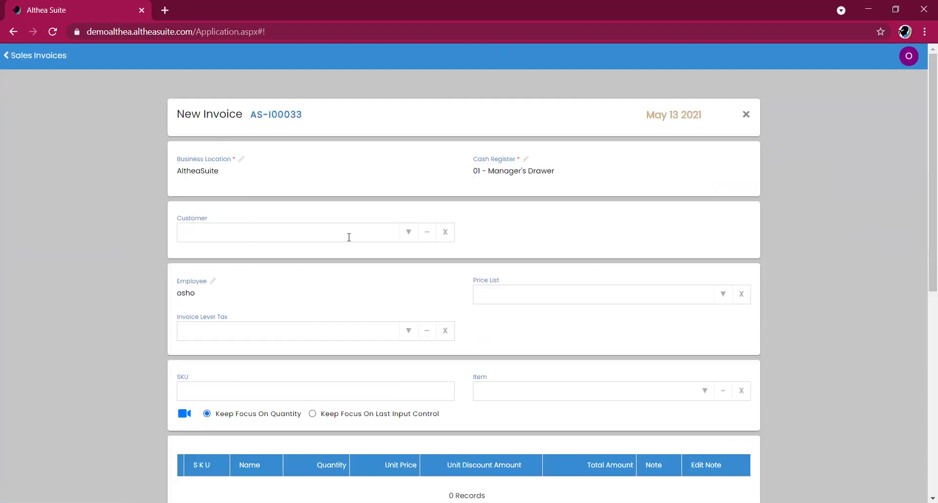
pyautogui.click(407, 242)
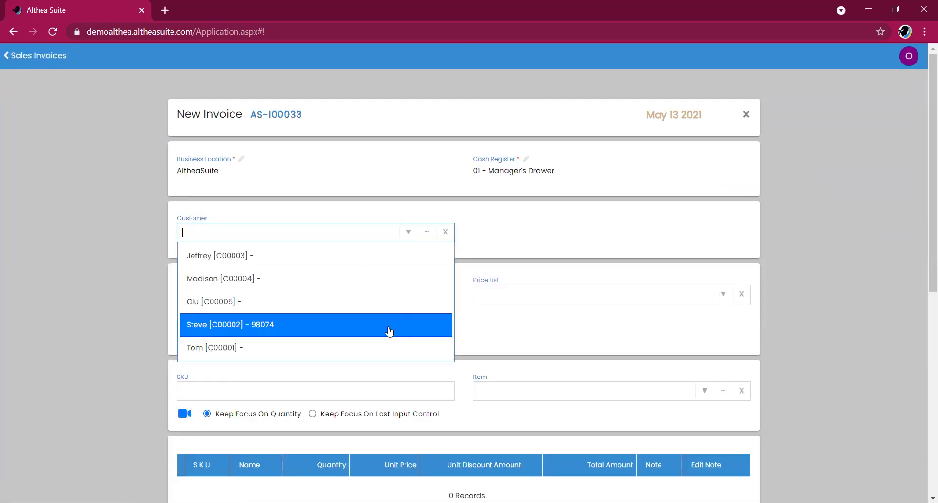
pyautogui.click(387, 329)
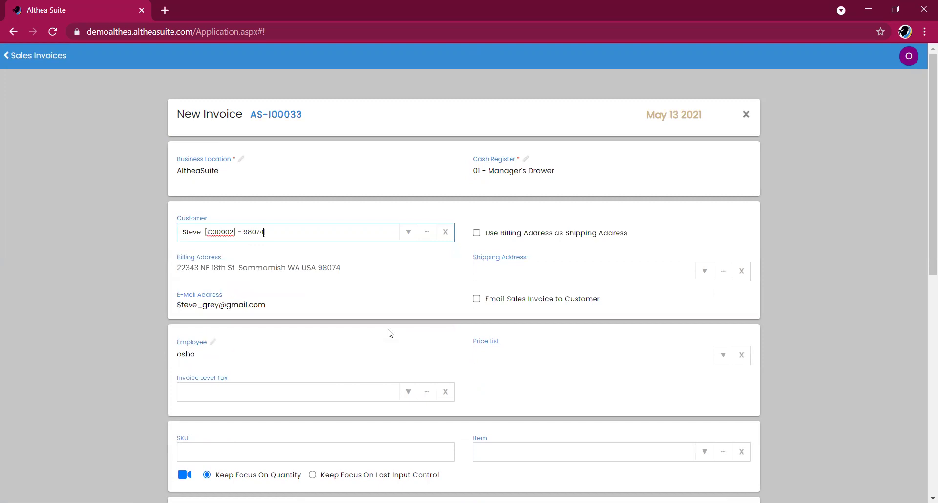
pyautogui.click(524, 233)
# Add the items Bed 6x4 and Bed 6x4 Black B to the invoice.
pyautogui.scroll(-1, 539, 294)
pyautogui.scroll(-3, 540, 294)
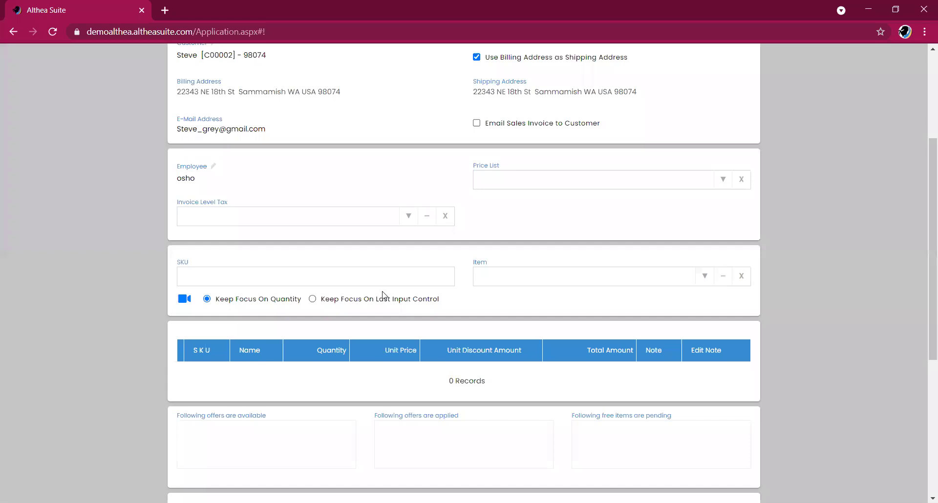
pyautogui.click(382, 272)
pyautogui.click(565, 275)
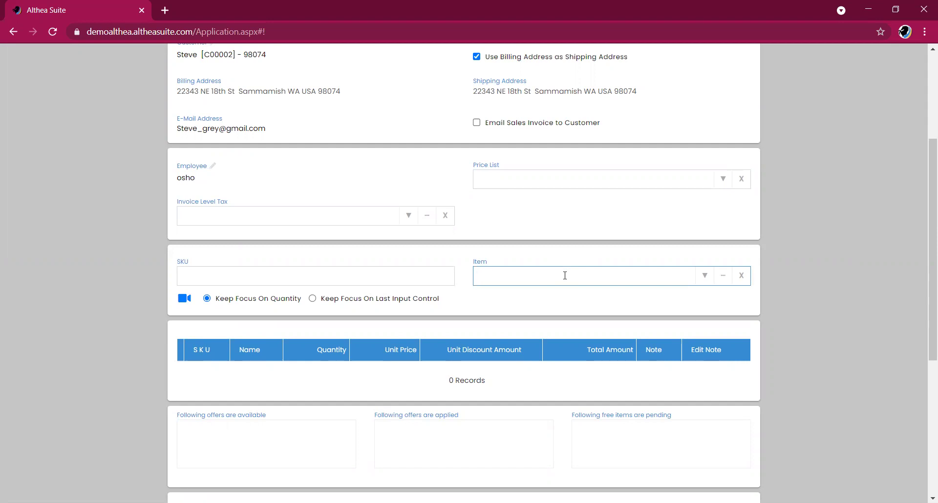
pyautogui.click(706, 277)
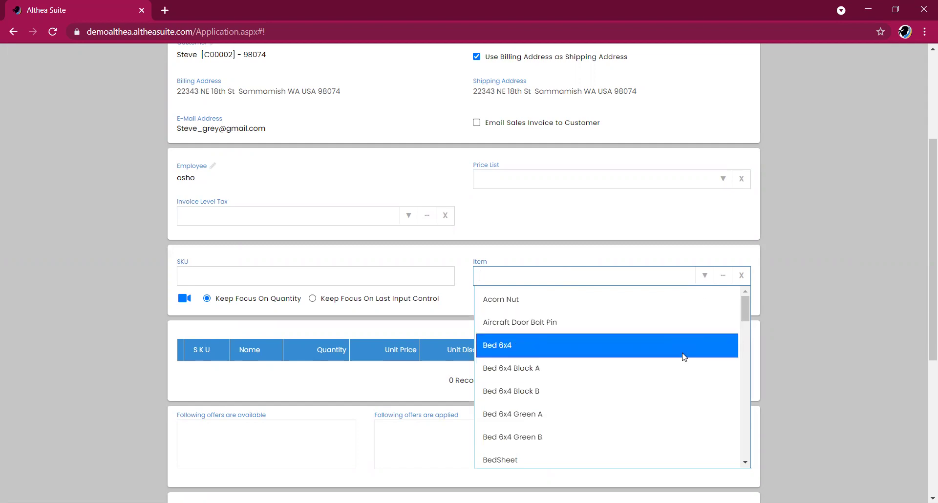
pyautogui.click(682, 353)
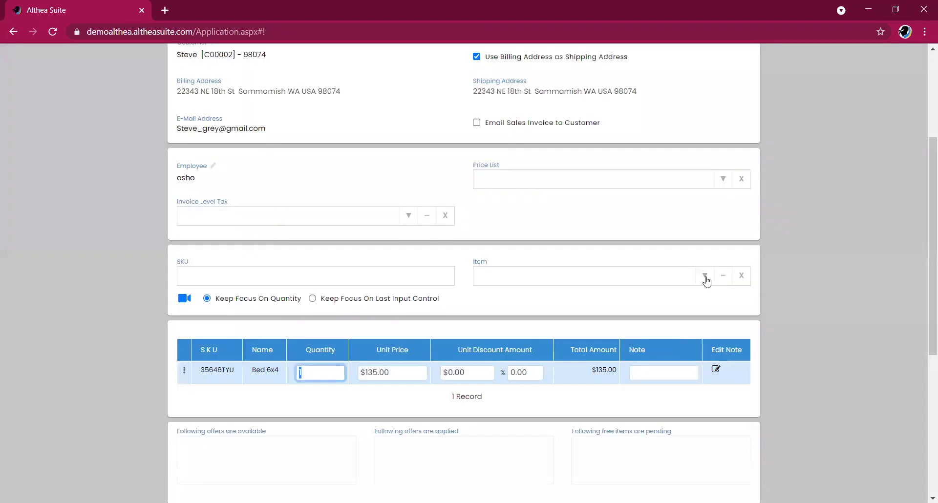
pyautogui.click(705, 277)
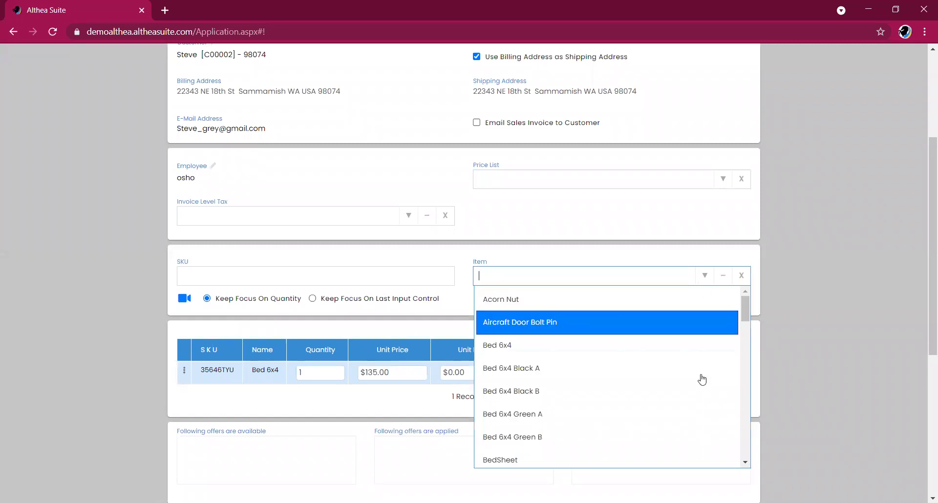
pyautogui.click(702, 390)
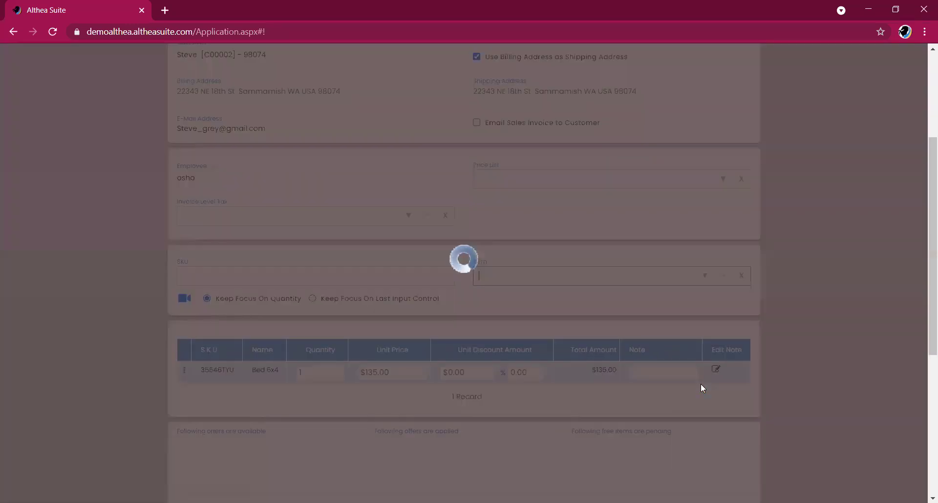
# Set the unit price of Bed 6x4 Black B to $200.
pyautogui.click(427, 397)
pyautogui.write('200')
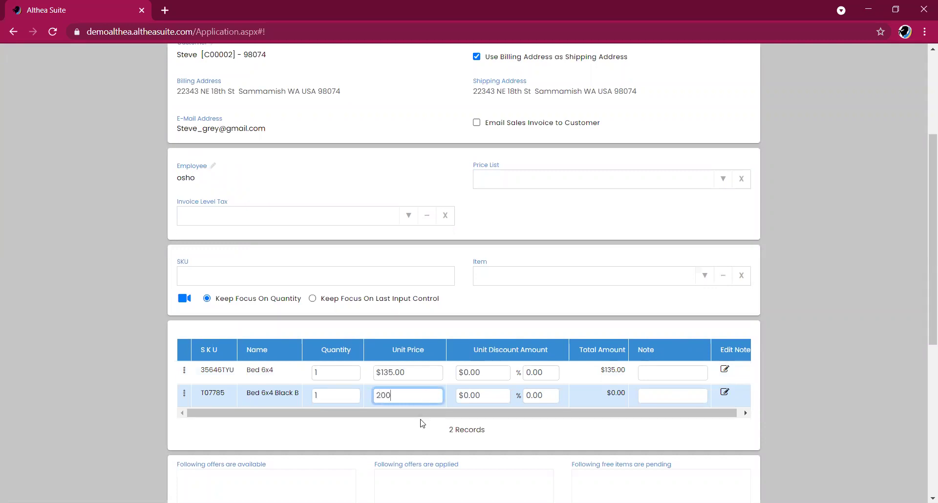
pyautogui.press('Return')
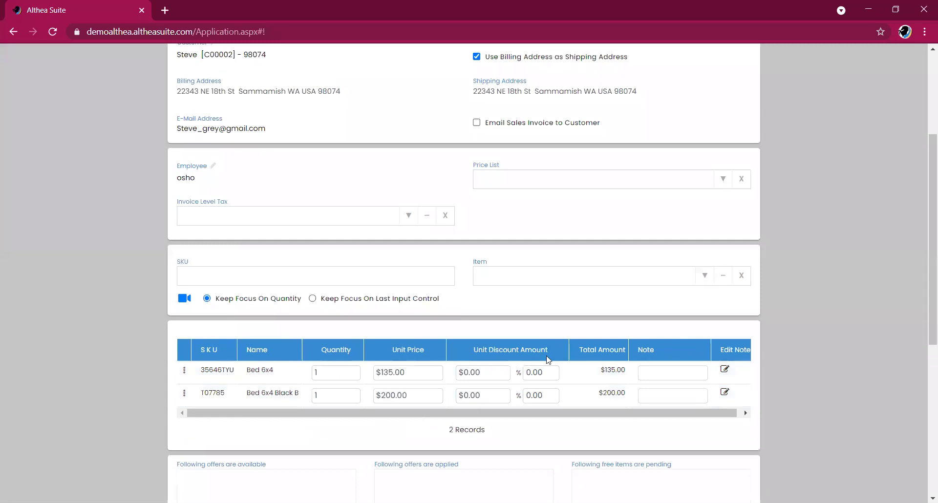
# Proceed to the invoice's payment and set the shipping charge to 10.
pyautogui.moveTo(926, 237); pyautogui.dragTo(923, 382)
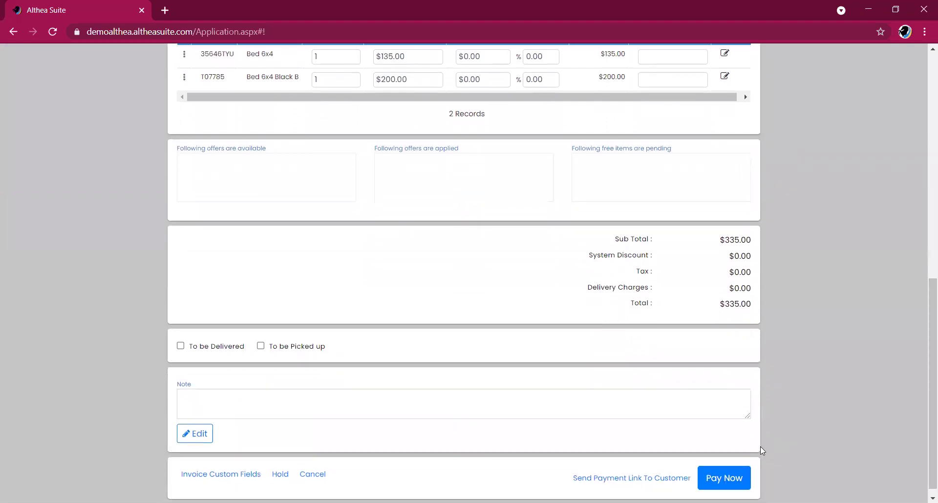
pyautogui.click(730, 481)
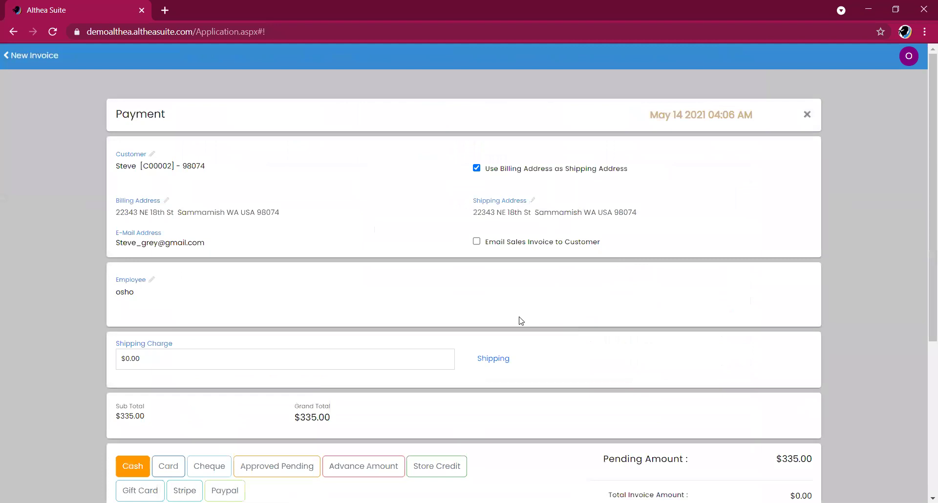
pyautogui.scroll(-3, 923, 224)
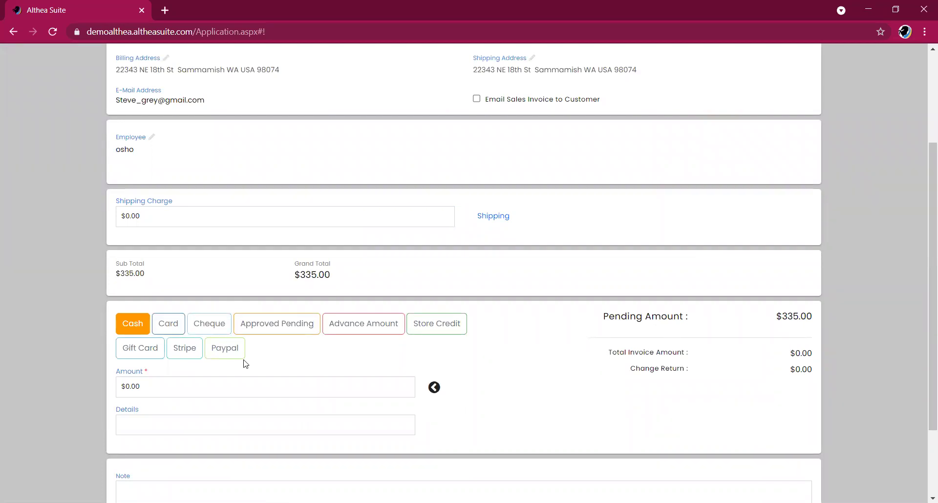
pyautogui.click(195, 207)
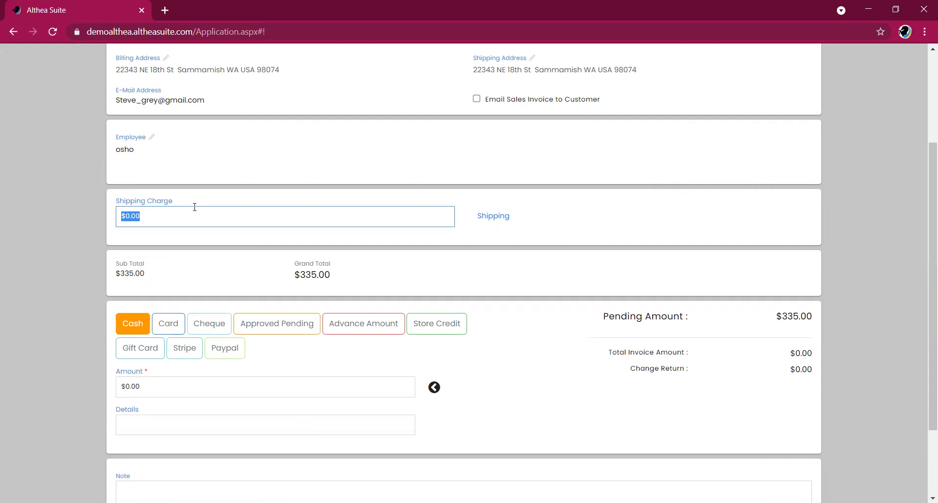
pyautogui.write('10')
pyautogui.click(304, 360)
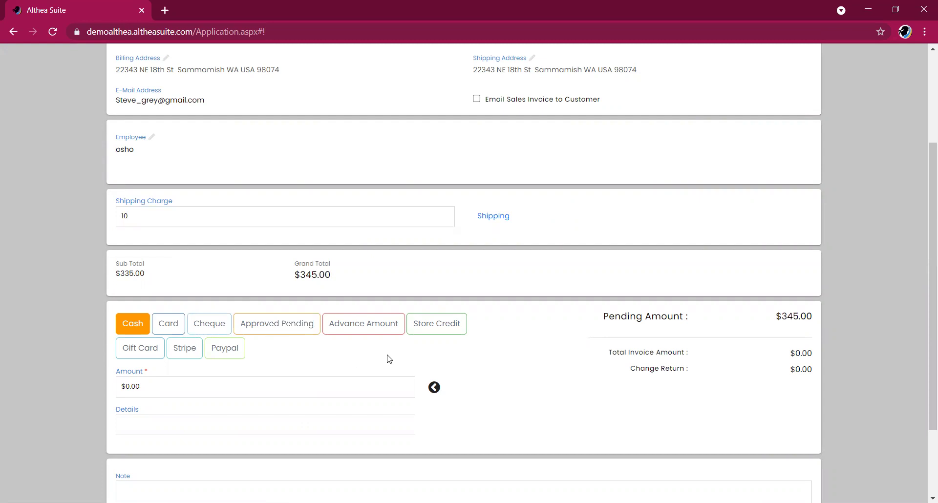
# Apply the full pending amount as a cash payment and save the invoice.
pyautogui.click(436, 390)
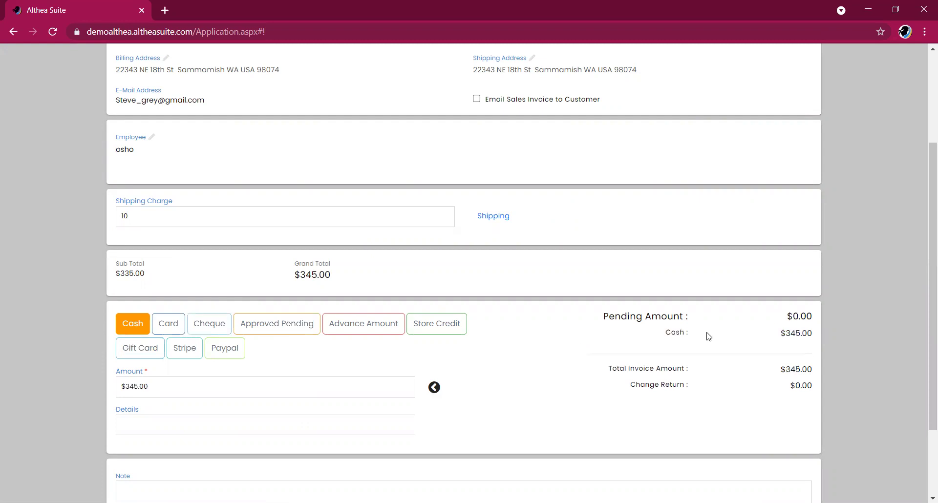
pyautogui.scroll(-1, 924, 315)
pyautogui.scroll(-1, 924, 315)
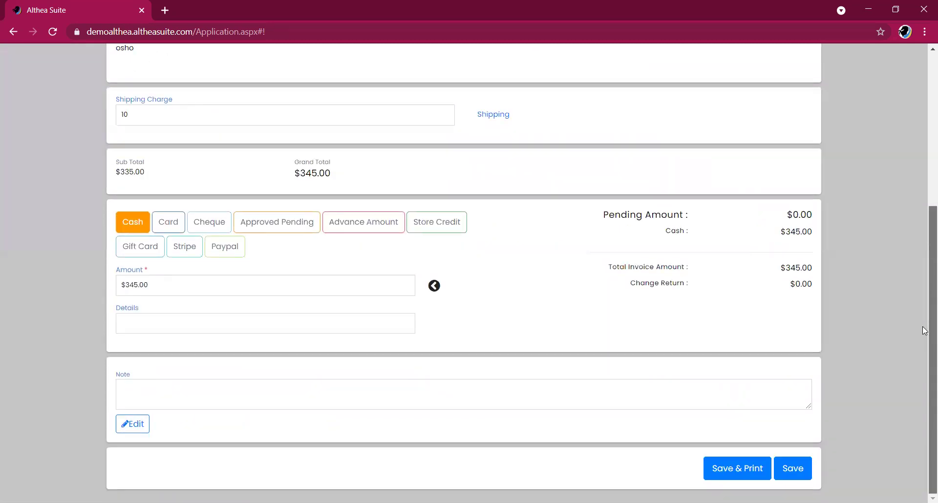
pyautogui.click(799, 472)
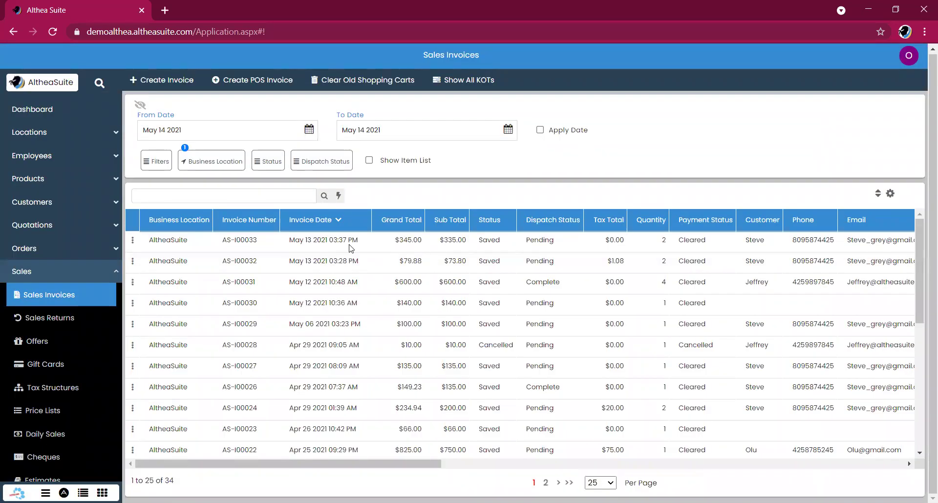
# Select the newest invoice's number in the sales invoices list, and start a new sales return.
pyautogui.click(229, 242)
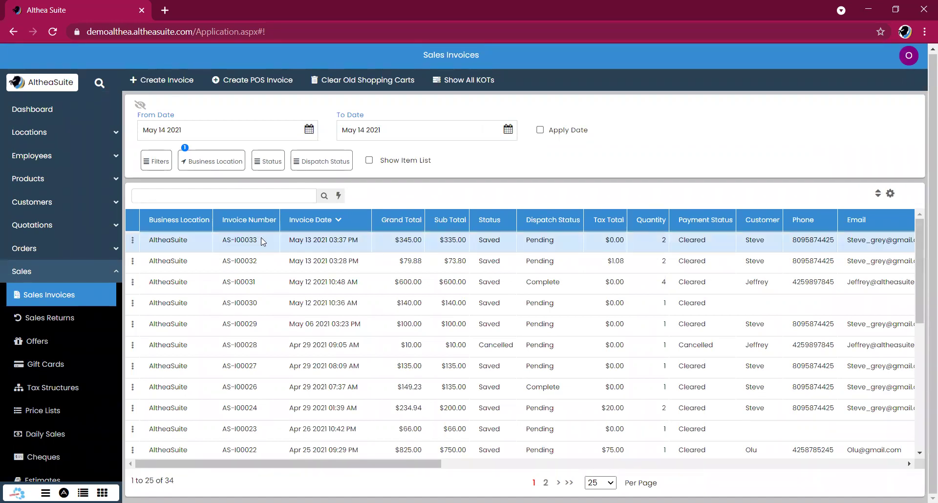
pyautogui.tripleClick(233, 242)
pyautogui.click(80, 326)
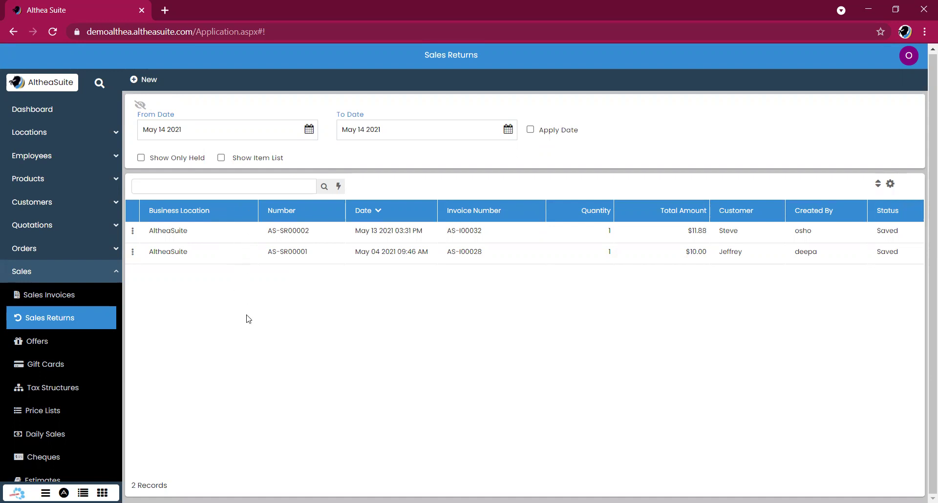
pyautogui.click(239, 186)
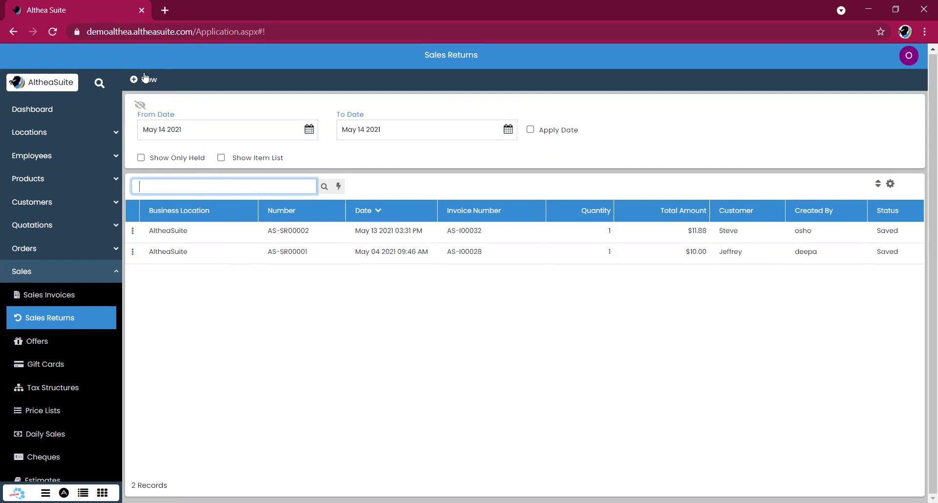
pyautogui.click(144, 82)
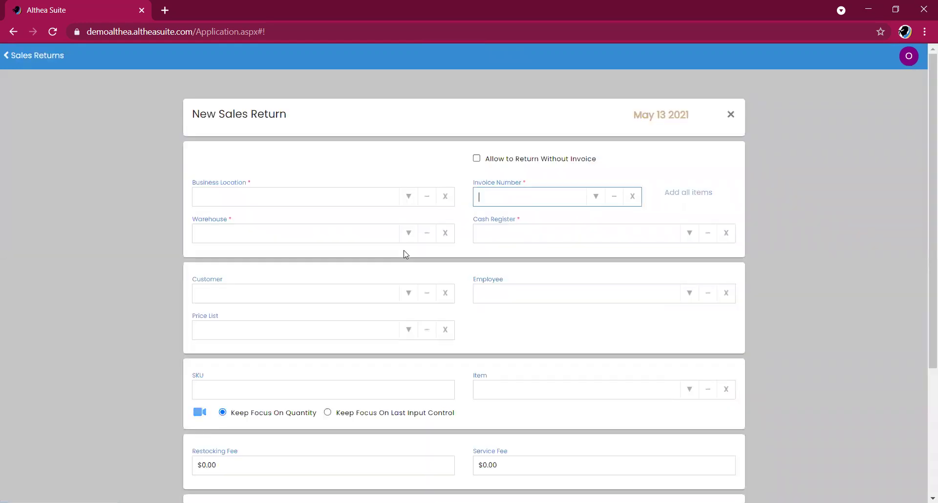
# Set the return's business location to AltheaSuite and its warehouse to California Warehouse.
pyautogui.click(285, 196)
pyautogui.click(302, 234)
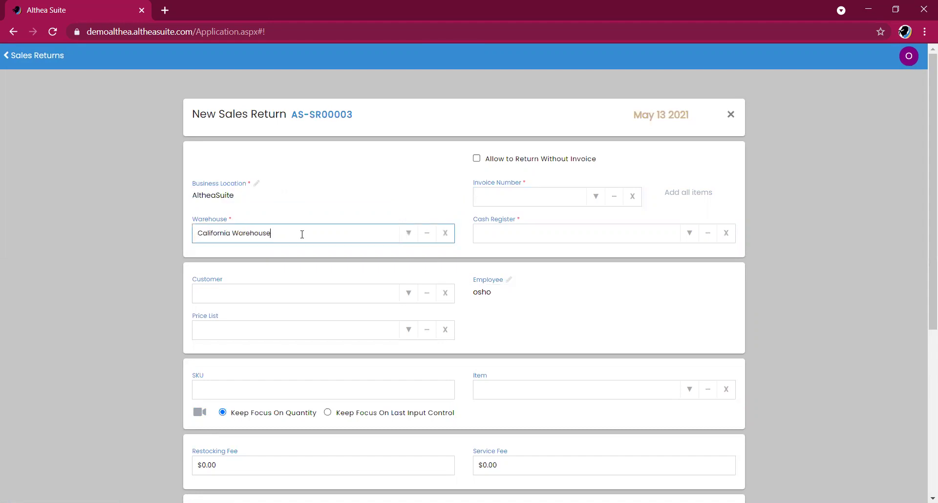
pyautogui.click(409, 234)
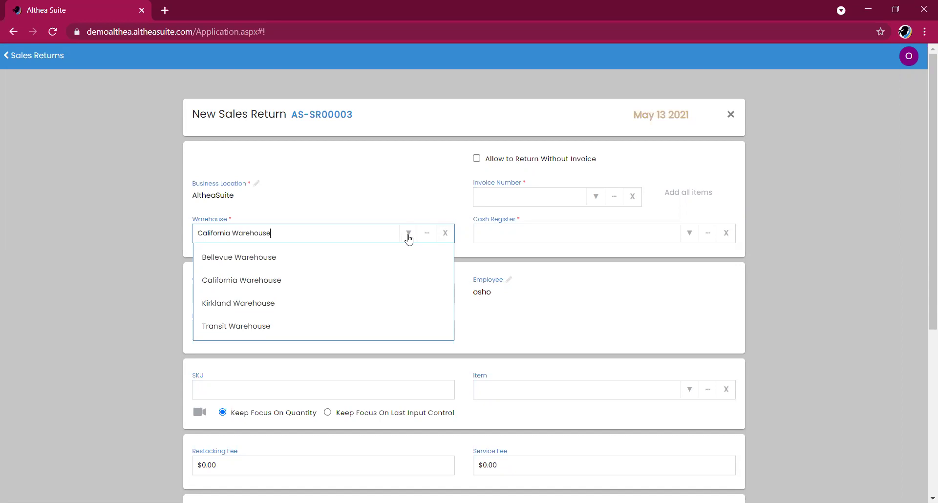
pyautogui.click(488, 251)
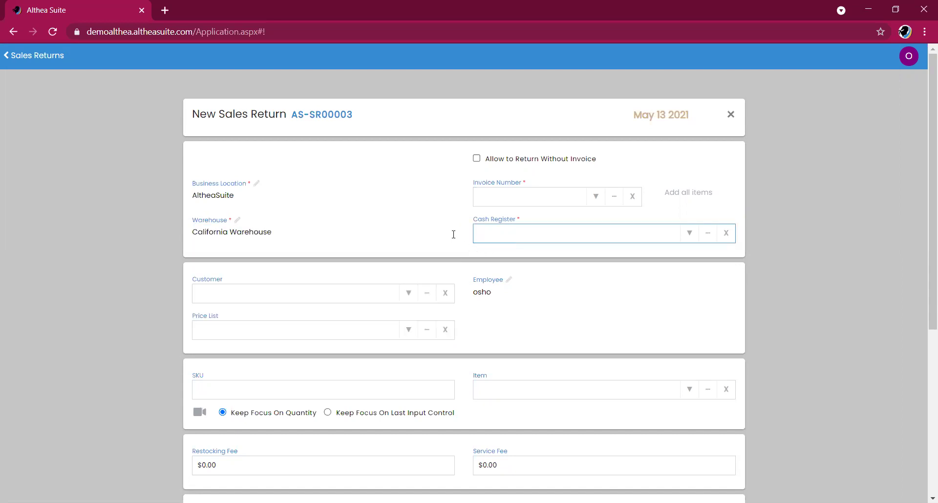
# Link the sales return to the newest invoice by entering and choosing its invoice number.
pyautogui.click(516, 194)
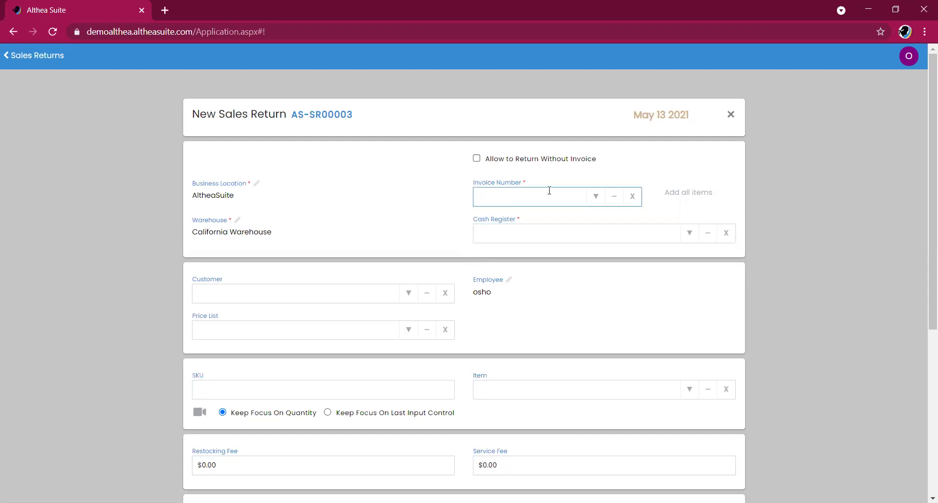
pyautogui.click(596, 196)
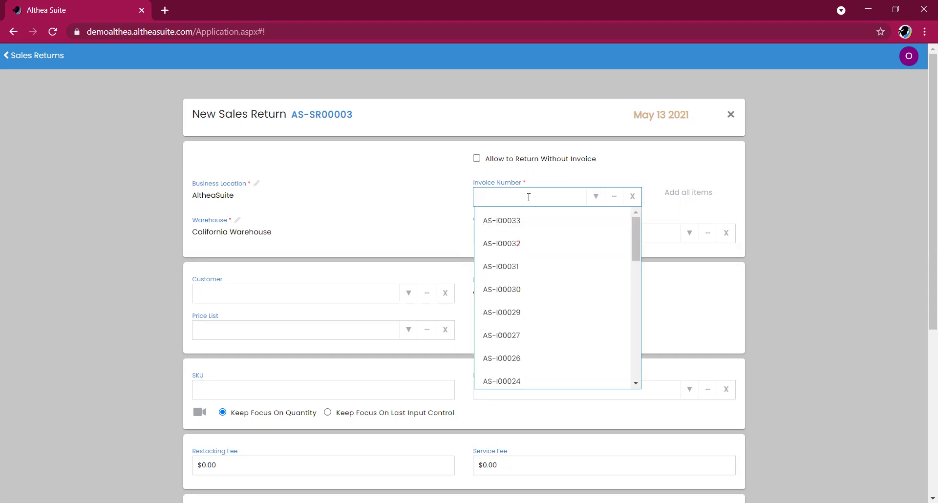
pyautogui.write('AS-I00033')
pyautogui.click(537, 218)
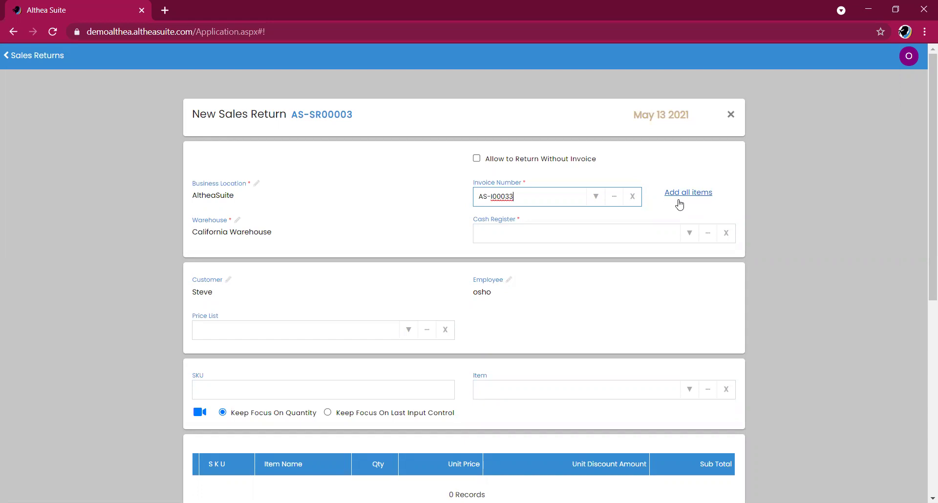
# Add the invoiced item Bed 6x4 Black B to the sales return's item list.
pyautogui.scroll(-3, 653, 309)
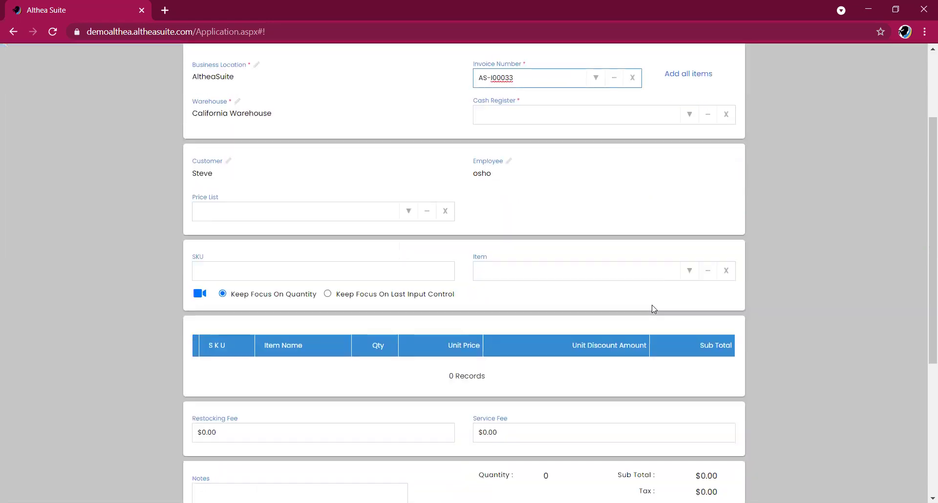
pyautogui.click(570, 219)
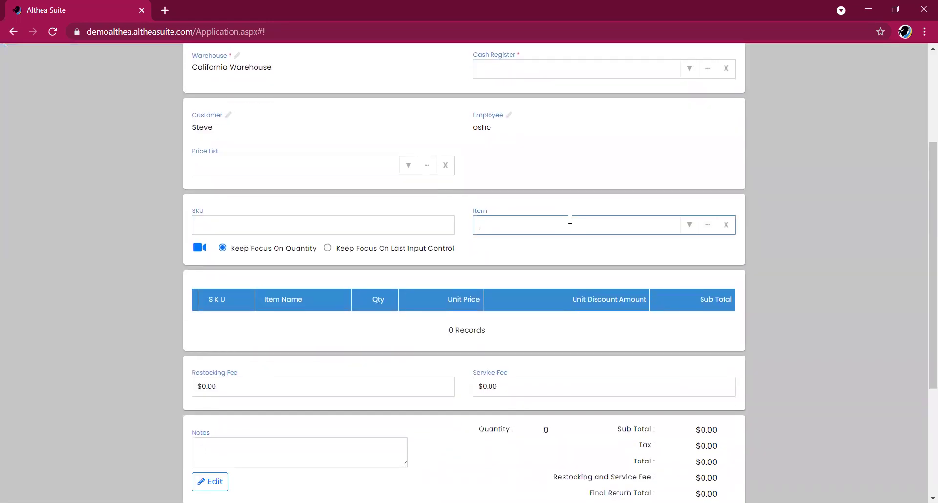
pyautogui.click(690, 225)
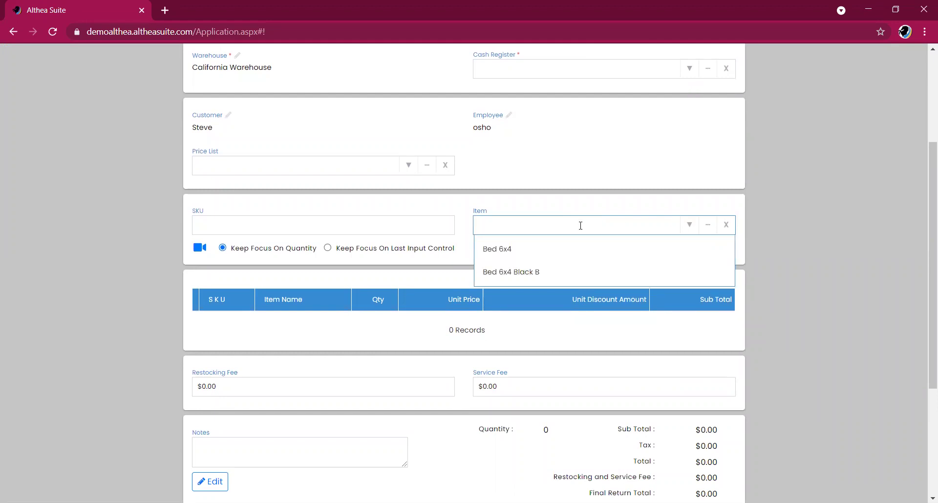
pyautogui.click(336, 217)
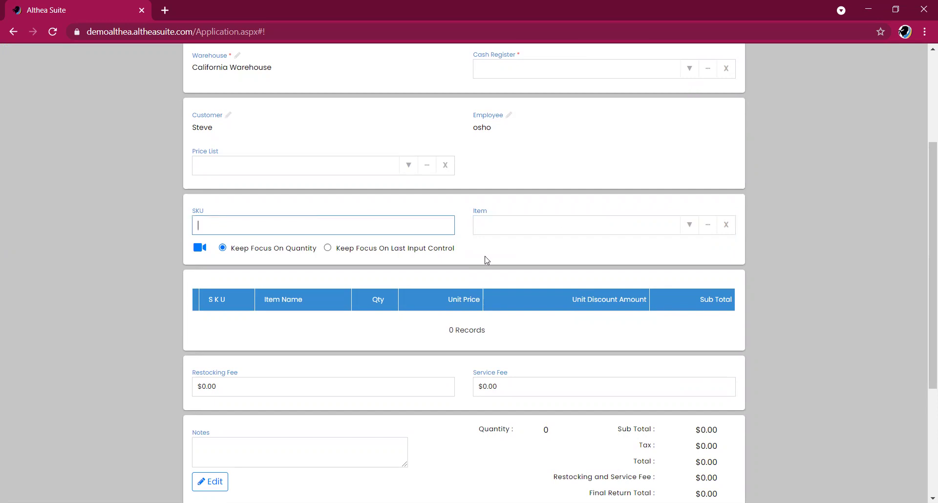
pyautogui.click(535, 219)
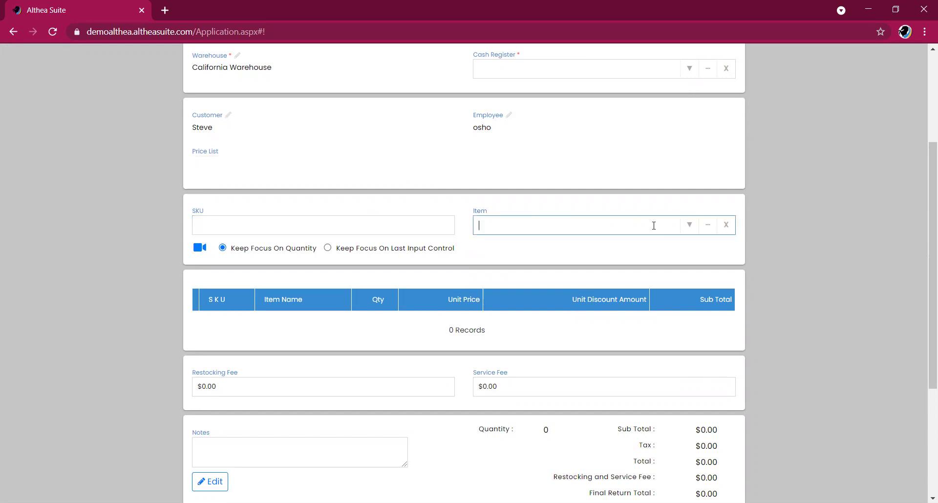
pyautogui.click(690, 226)
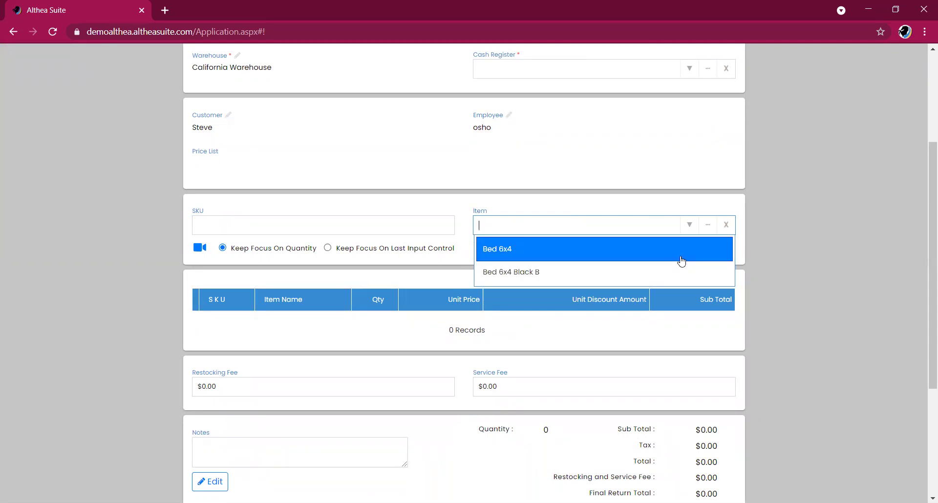
pyautogui.click(681, 272)
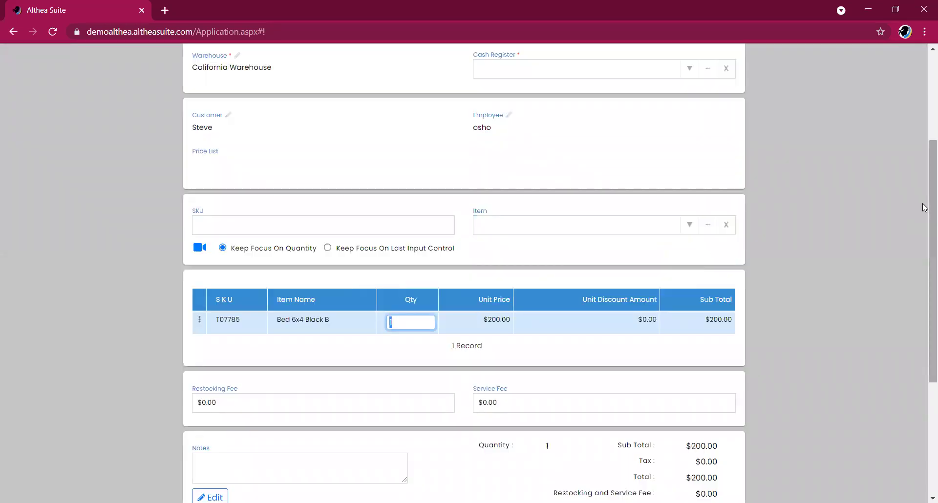
pyautogui.scroll(-2, 926, 231)
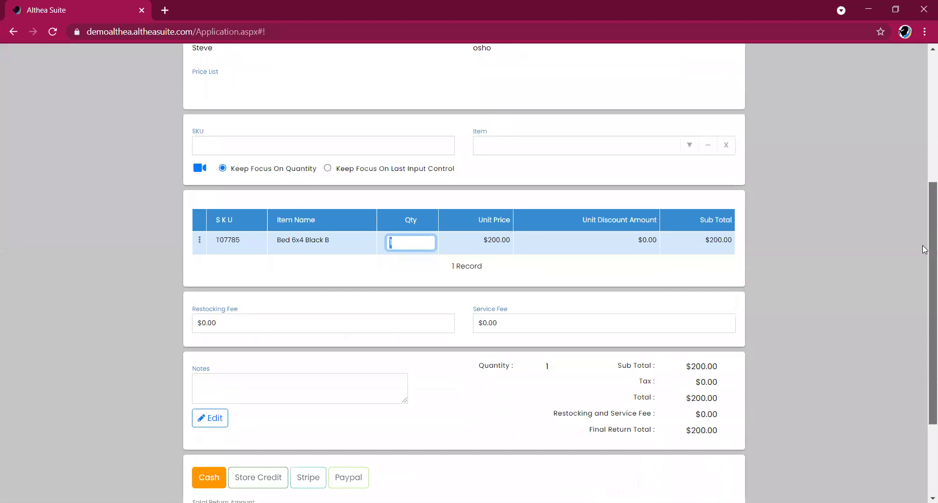
pyautogui.scroll(-1, 925, 249)
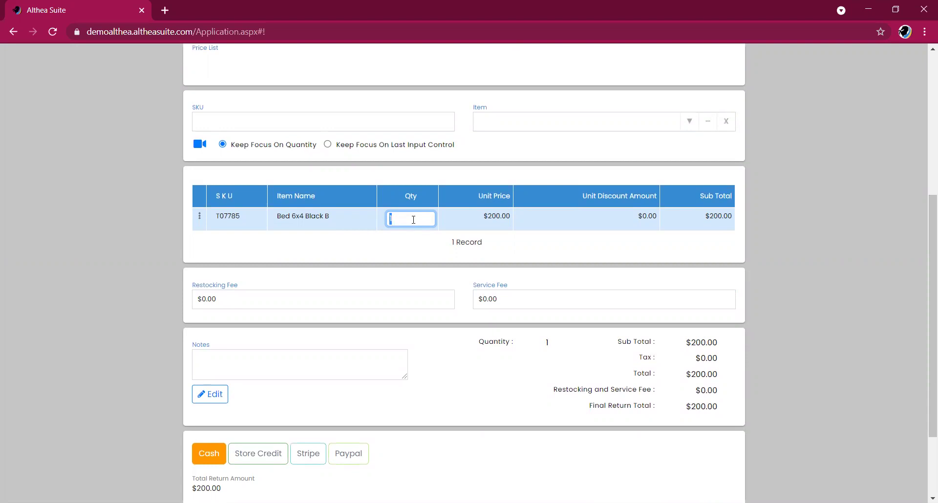
pyautogui.click(428, 244)
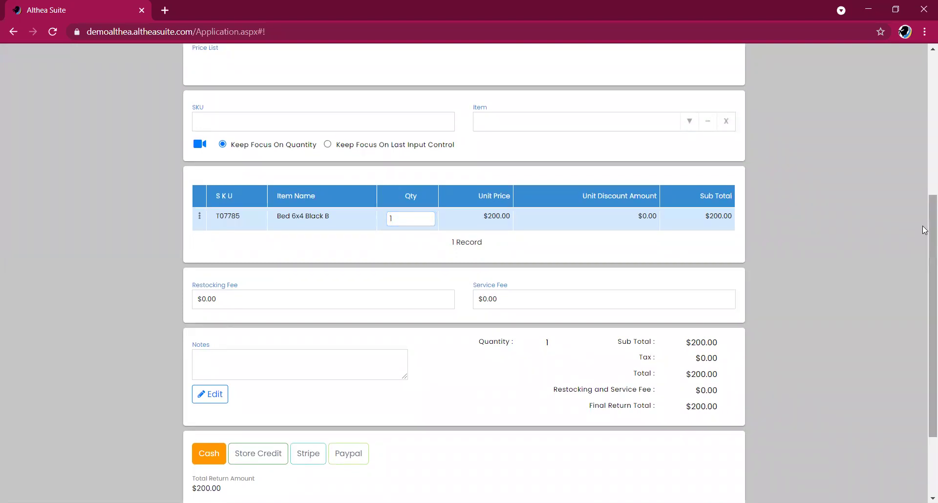
# Set the sales return's service fee to $6.00.
pyautogui.scroll(-3, 925, 230)
pyautogui.click(276, 201)
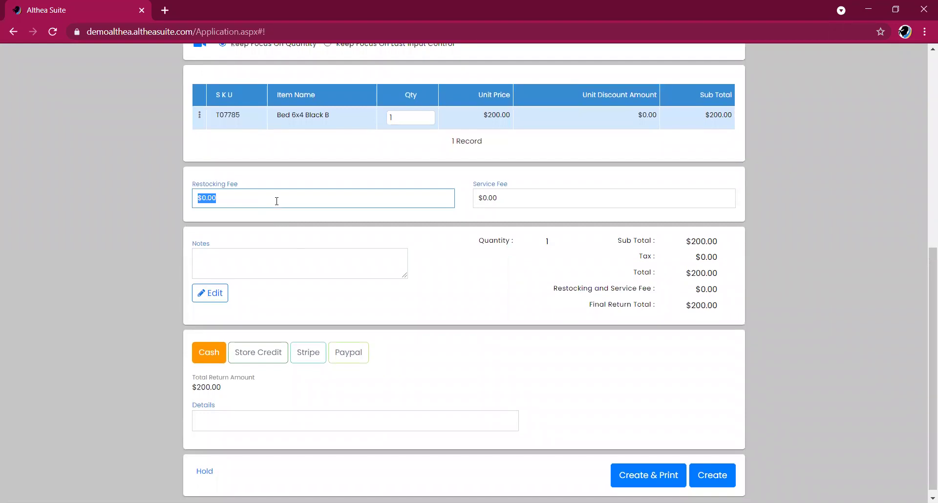
pyautogui.click(557, 199)
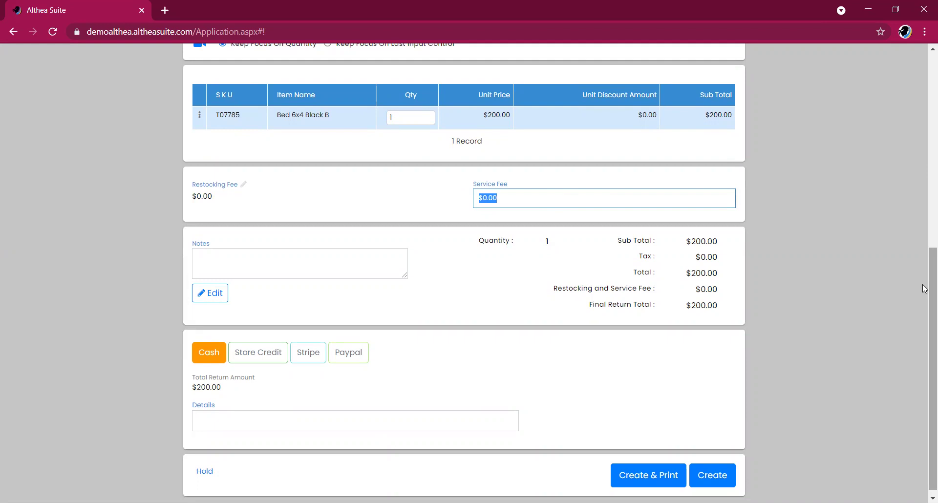
pyautogui.write('6')
pyautogui.click(591, 352)
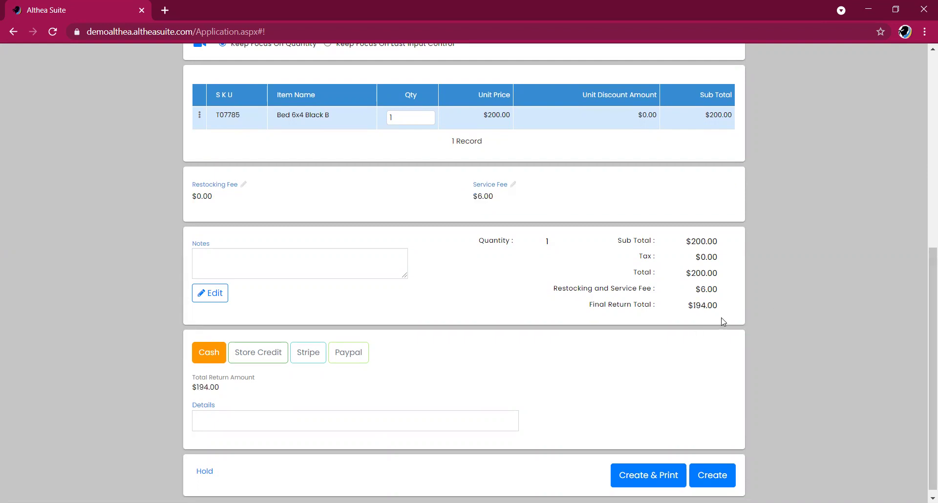
pyautogui.scroll(-1, 926, 293)
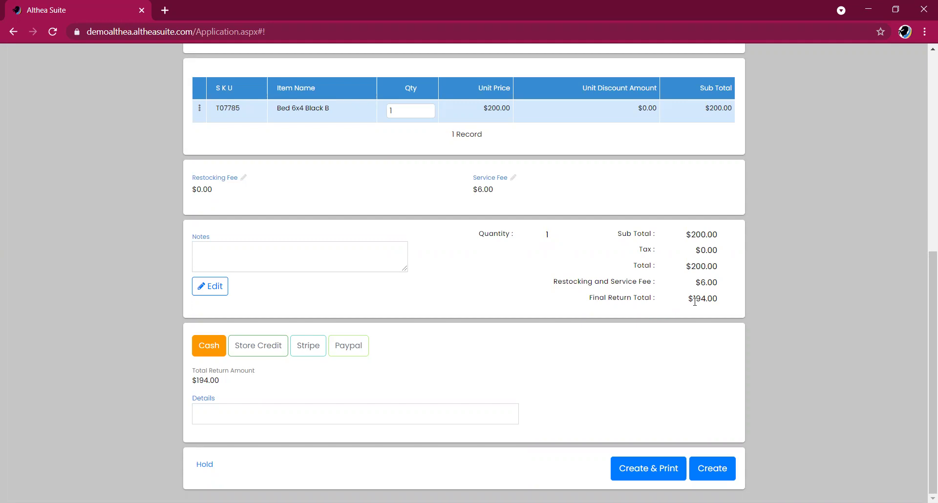
pyautogui.click(368, 253)
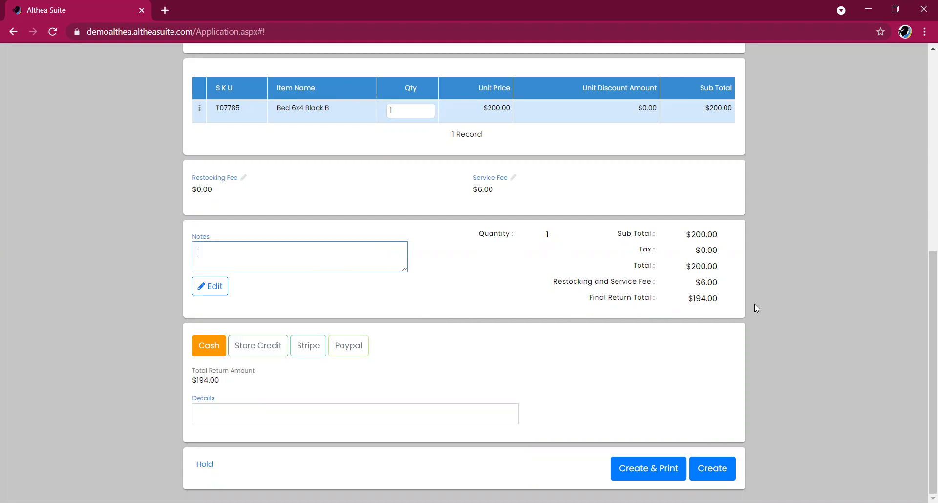
# Set the sales return's cash register to 01 - Manager's Drawer.
pyautogui.moveTo(929, 302); pyautogui.dragTo(930, 109)
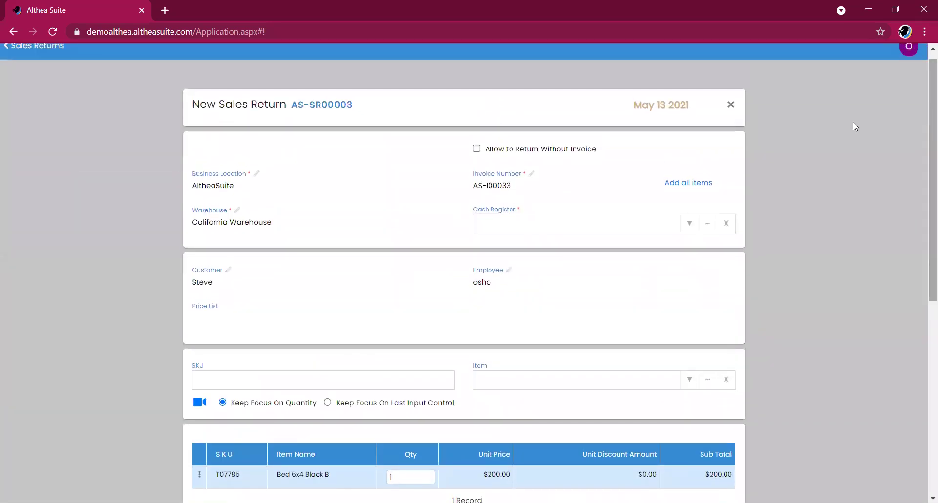
pyautogui.click(587, 225)
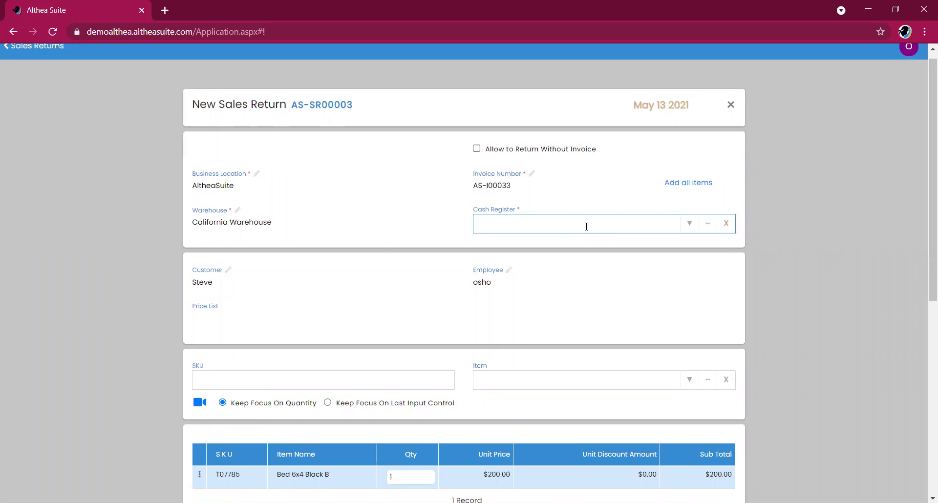
pyautogui.click(691, 228)
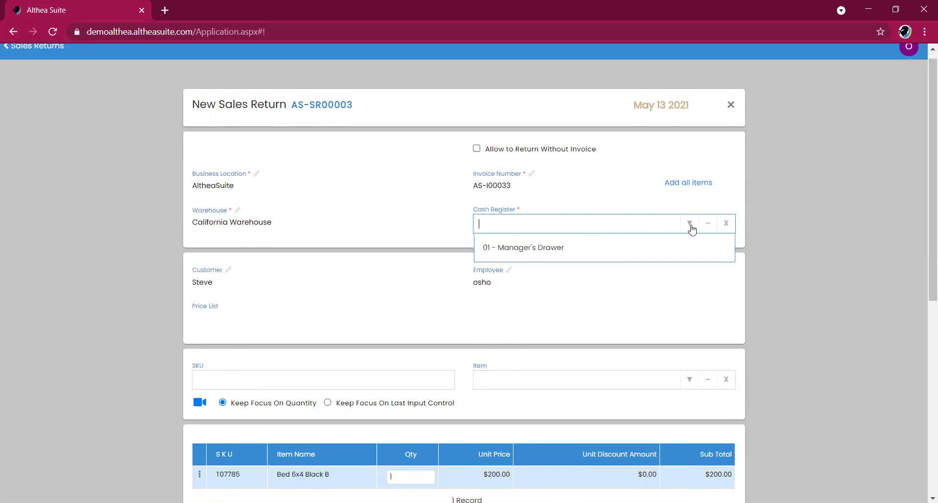
pyautogui.click(677, 253)
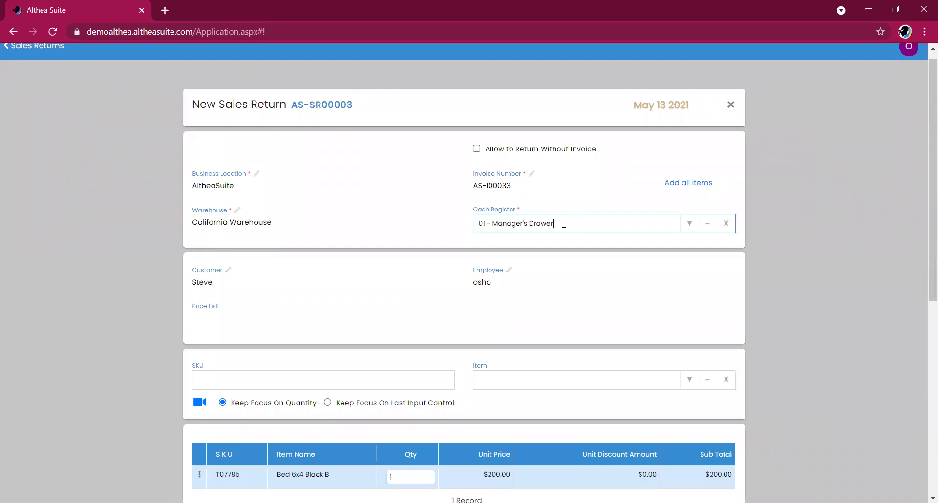
pyautogui.click(593, 242)
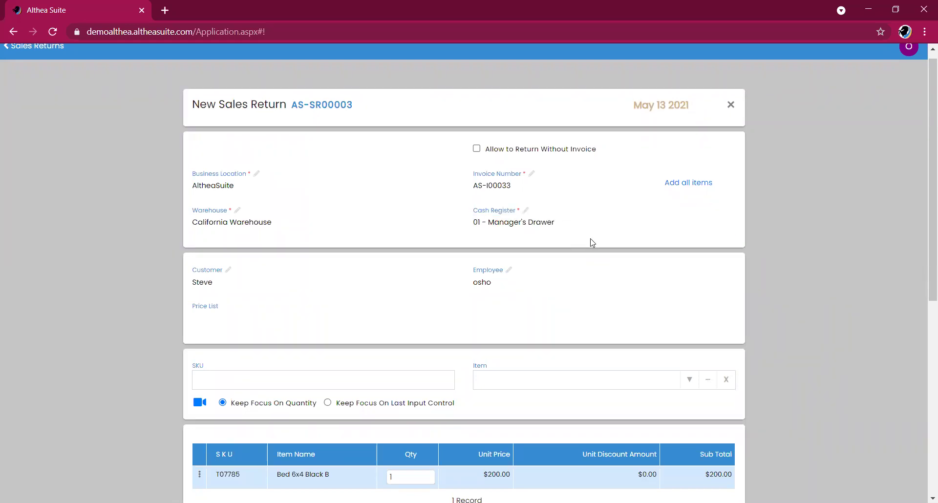
# Create the sales return with a cash refund, without printing it.
pyautogui.scroll(-1, 924, 157)
pyautogui.moveTo(925, 157); pyautogui.dragTo(925, 368)
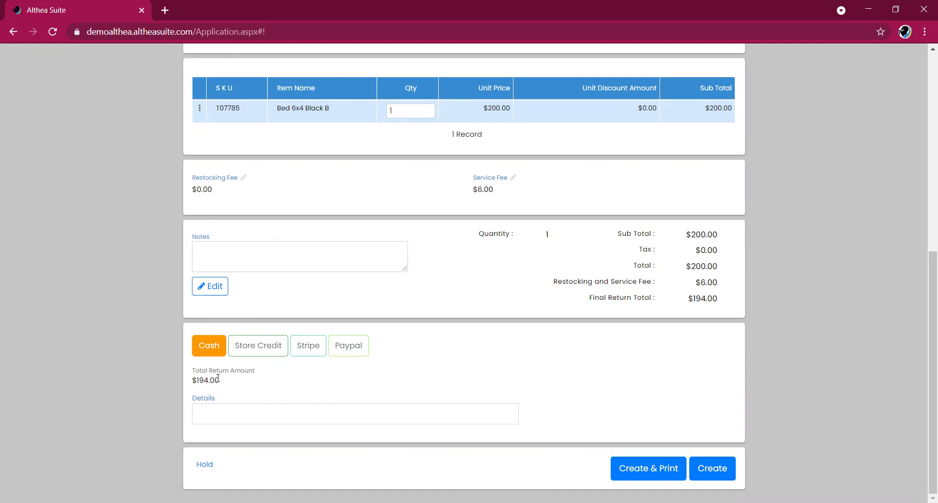
pyautogui.click(260, 415)
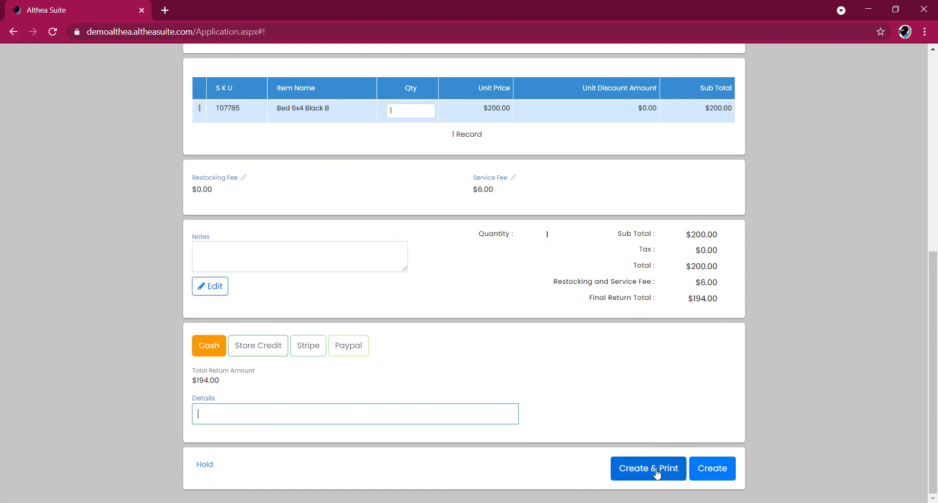
pyautogui.click(708, 471)
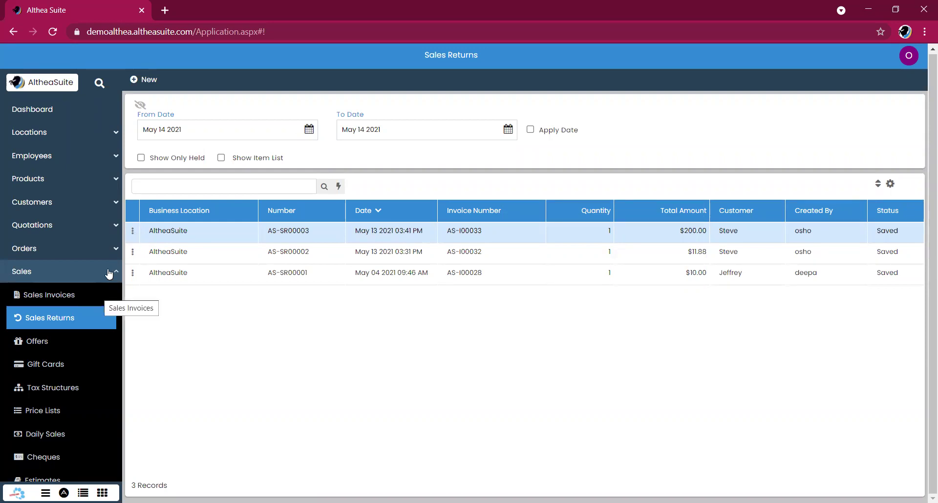
# Go to the customers list and open the sales return history of the customer who made the newest return.
pyautogui.click(175, 185)
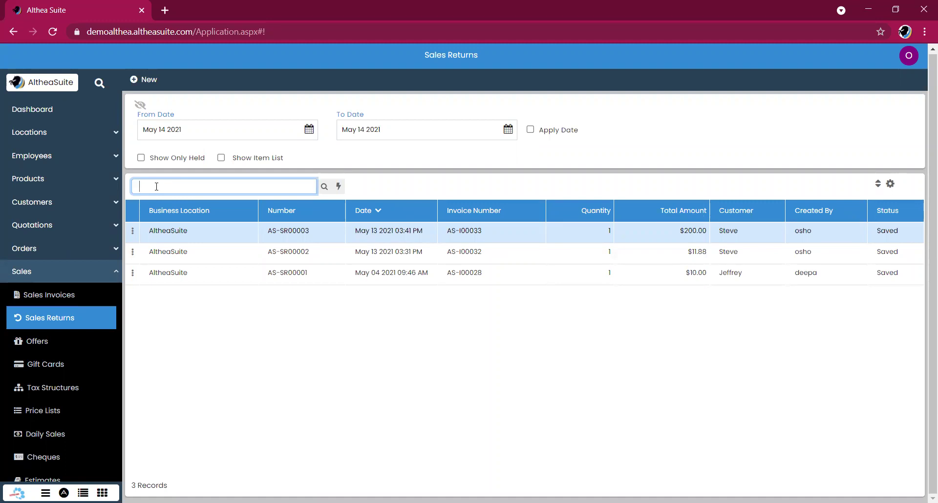
pyautogui.click(104, 275)
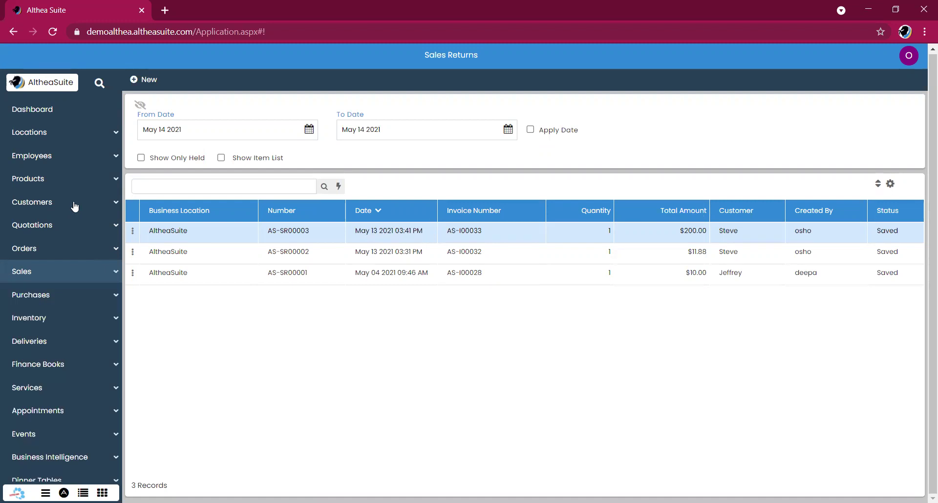
pyautogui.click(75, 204)
pyautogui.click(63, 225)
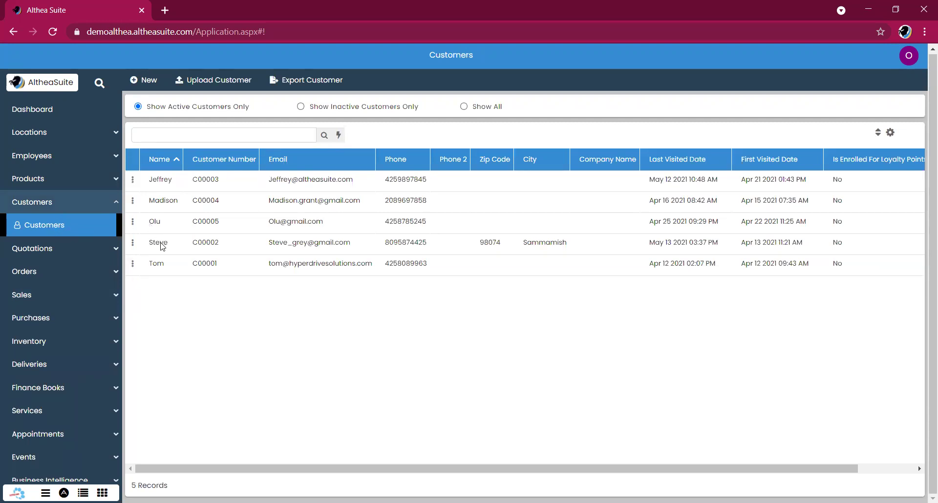
pyautogui.click(145, 247)
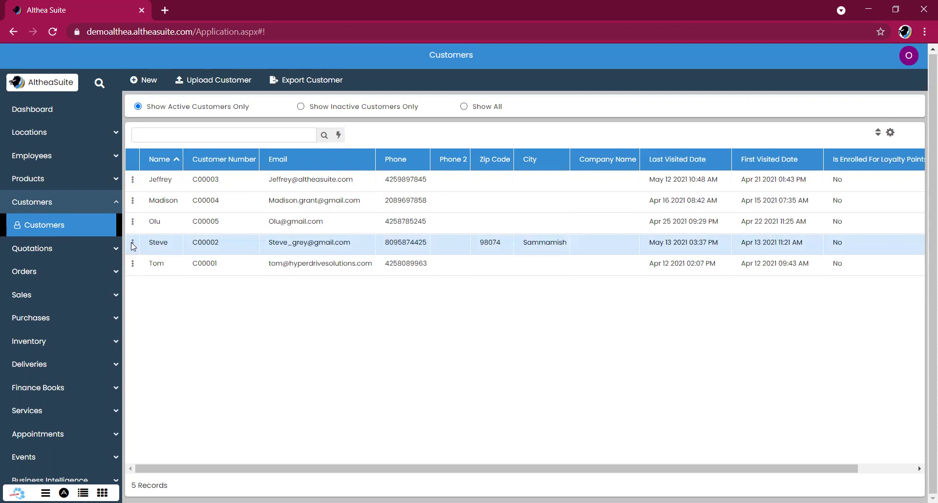
pyautogui.click(133, 244)
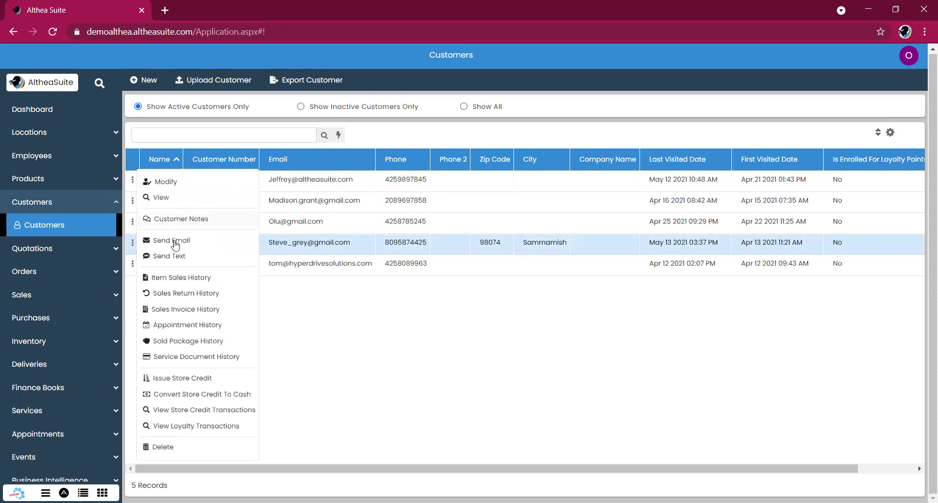
pyautogui.click(187, 294)
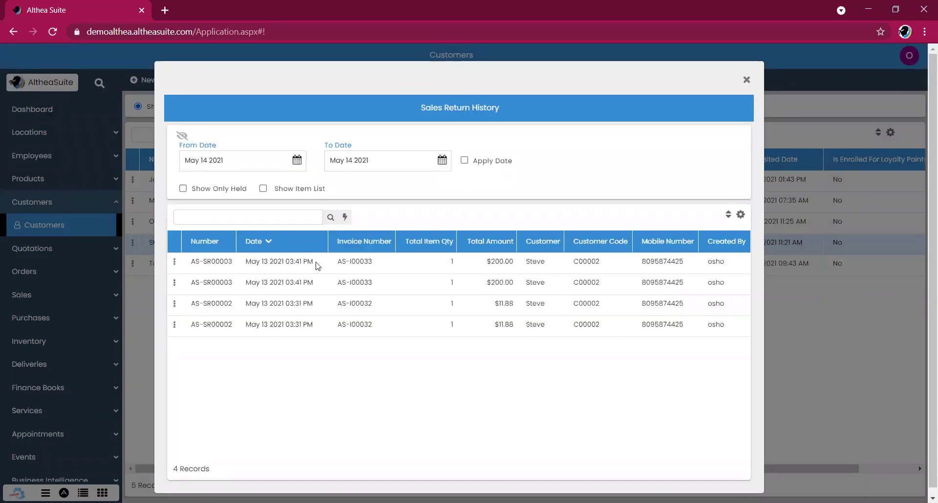
# View the newest sales return's details from the customer's history, and close both the return and the history.
pyautogui.click(318, 266)
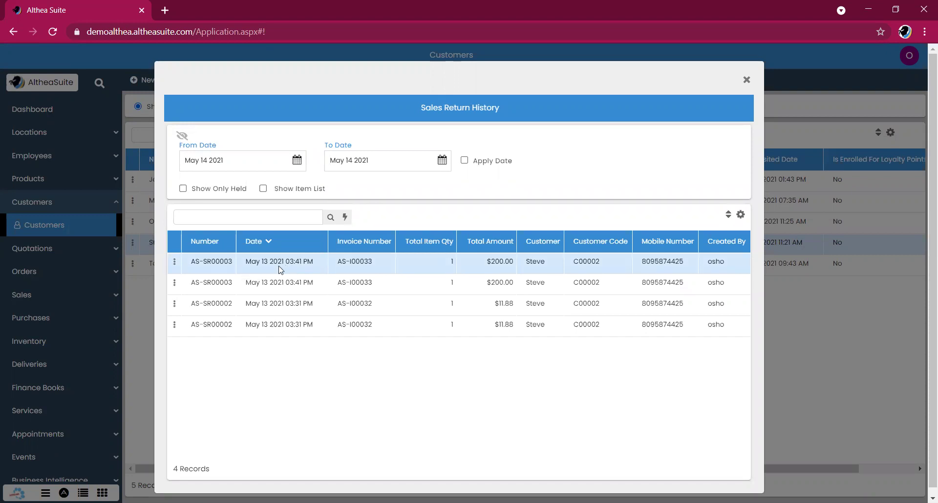
pyautogui.click(175, 262)
pyautogui.click(196, 272)
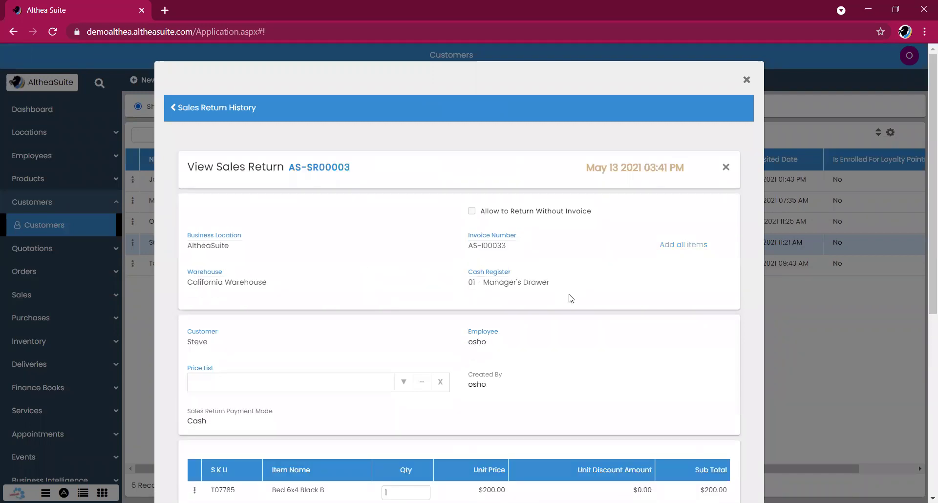
pyautogui.scroll(-2, 571, 299)
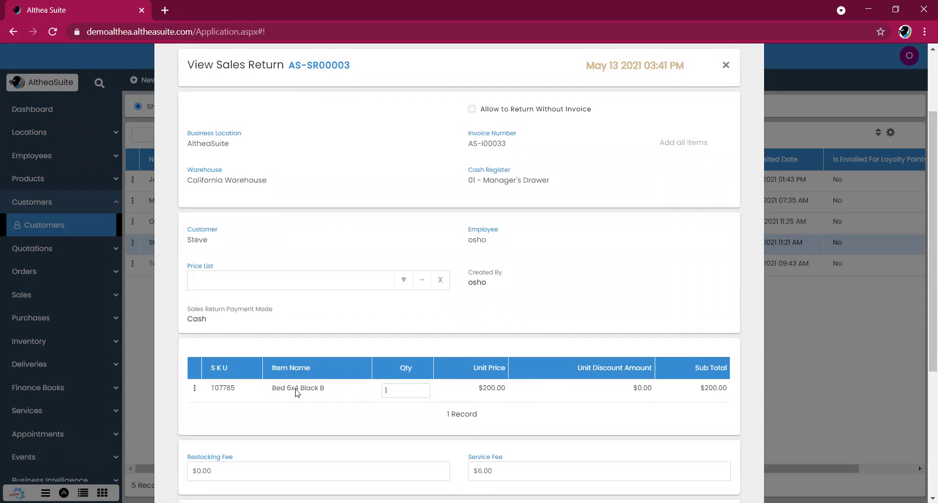
pyautogui.click(727, 65)
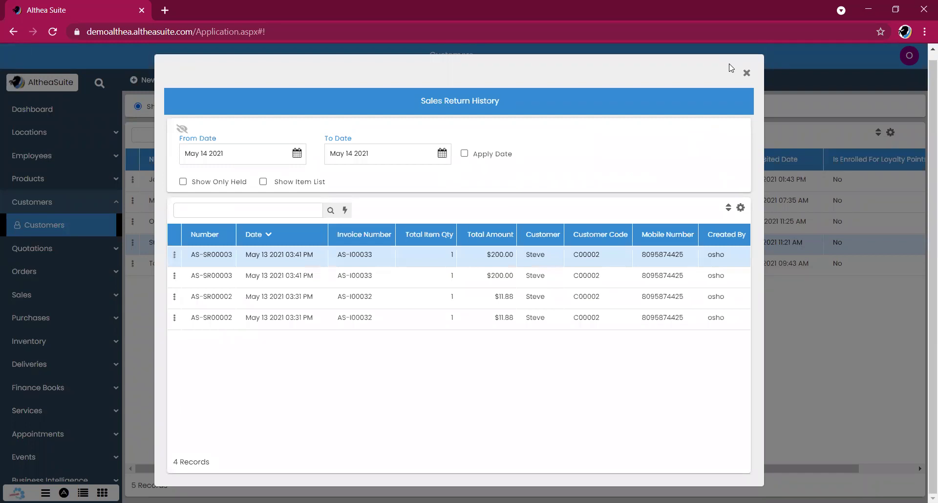
pyautogui.click(752, 76)
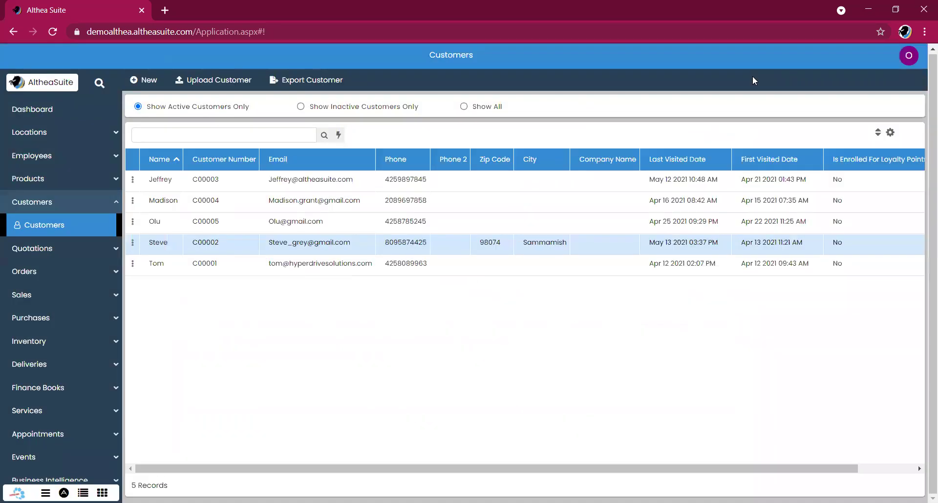
pyautogui.click(116, 202)
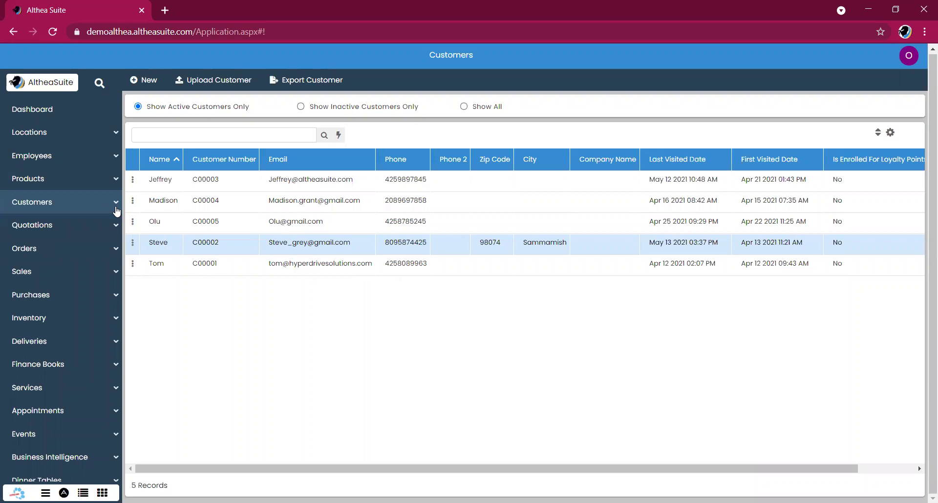